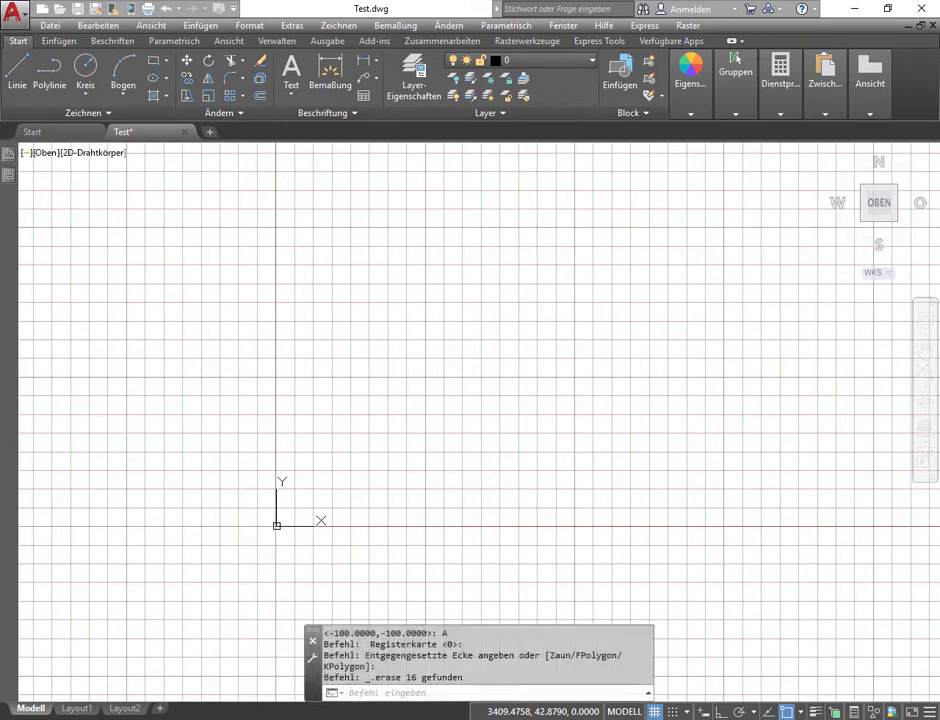
With all 16 objects erased, place the cursor in the command line ready for input
{"action": "left_click", "coordinate": [396, 692]}
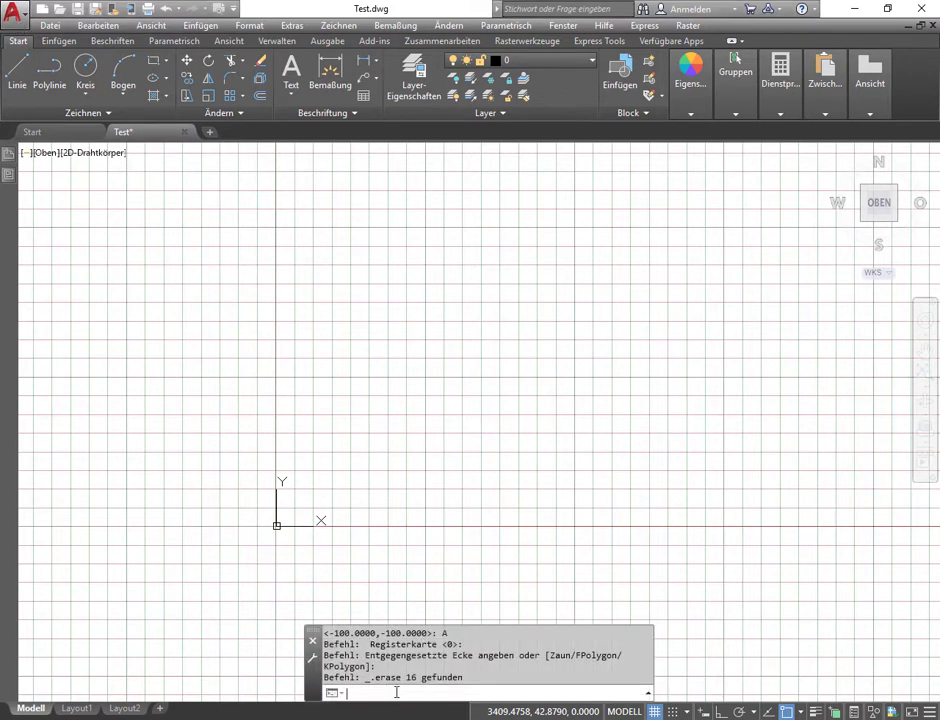
Run the options command with 'otione', then close it and dismiss the command-line settings menu
{"action": "type", "text": "otio"}
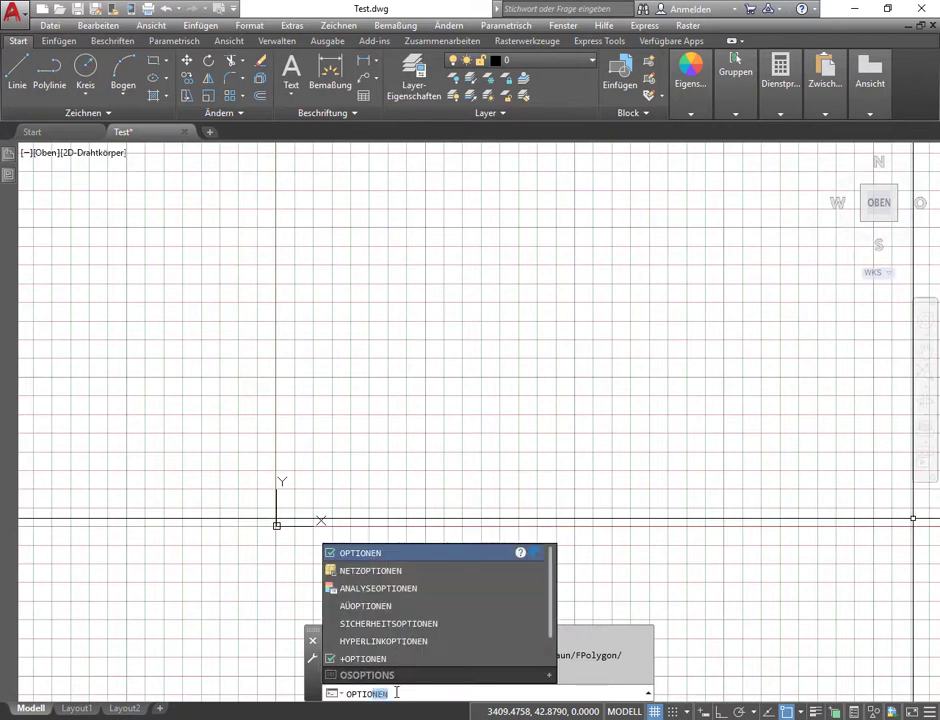
{"action": "type", "text": "ne"}
{"action": "key", "text": "Return"}
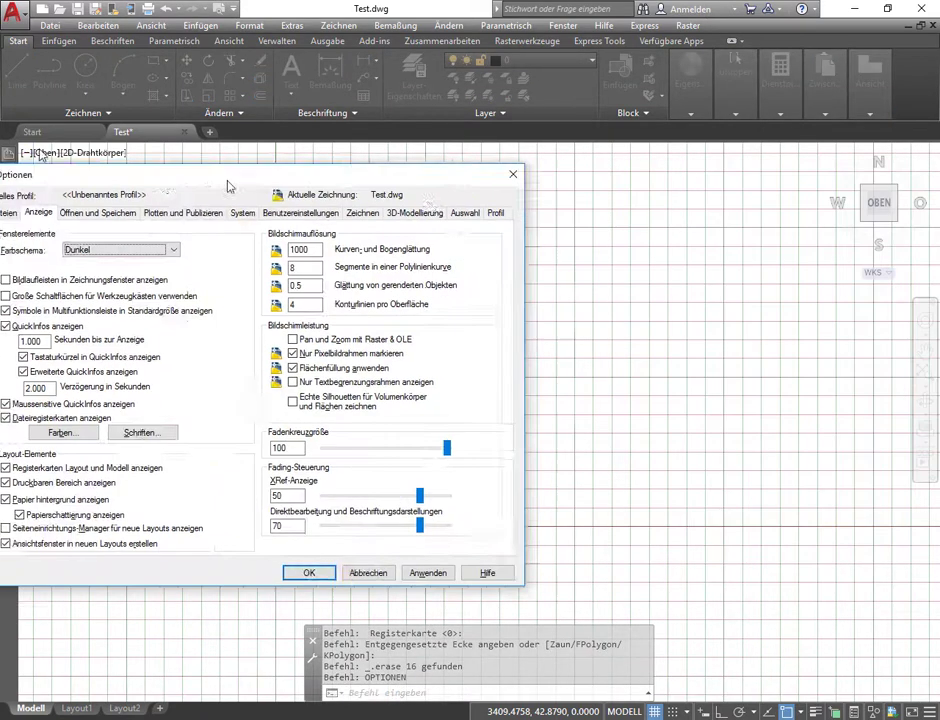
{"action": "left_click", "coordinate": [669, 176]}
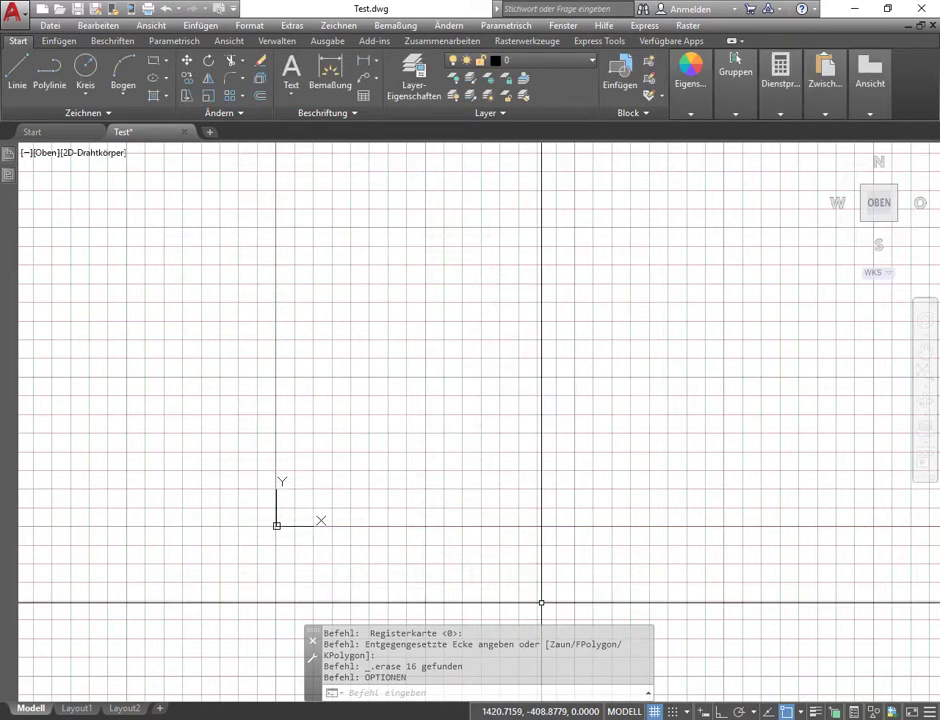
{"action": "left_click", "coordinate": [314, 662]}
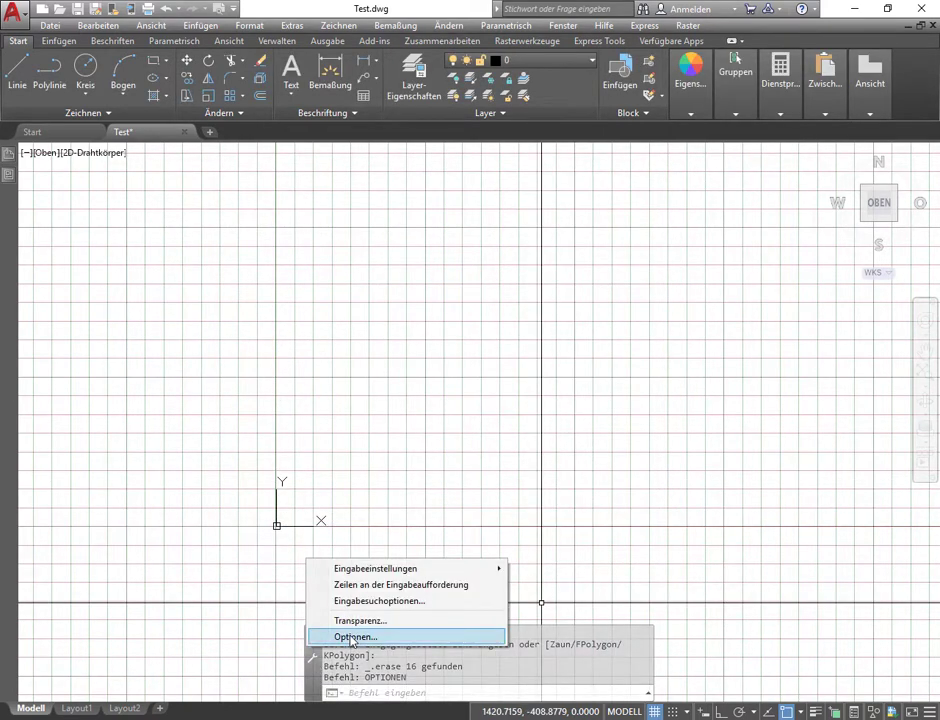
{"action": "key", "text": "Escape"}
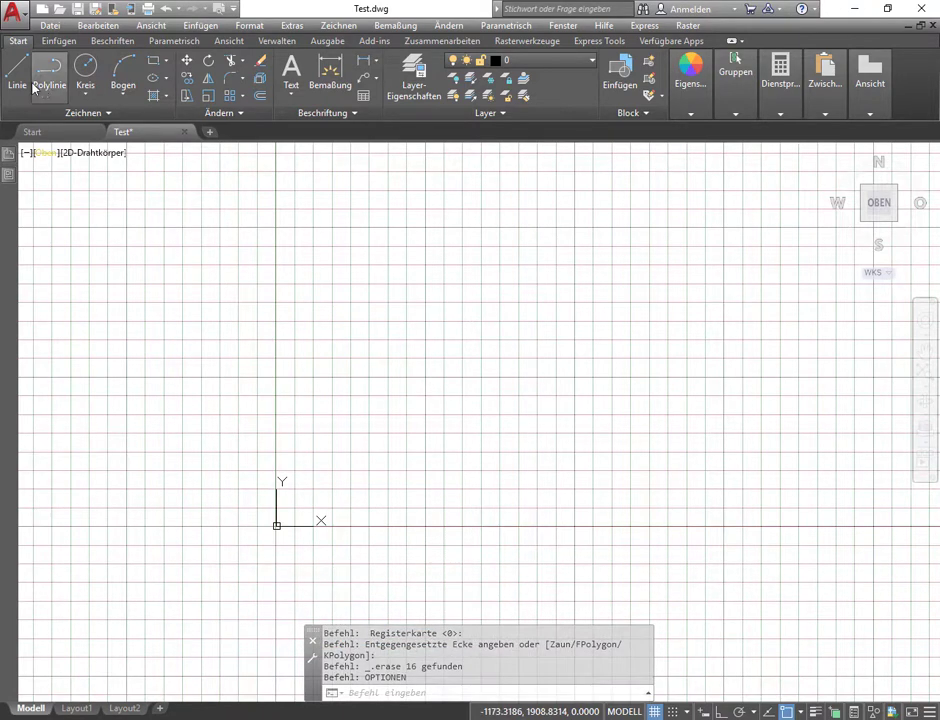
Open Optionen from the application menu and bring up Zeichnungsfensterfarben from the Anzeige tab
{"action": "left_click", "coordinate": [20, 22]}
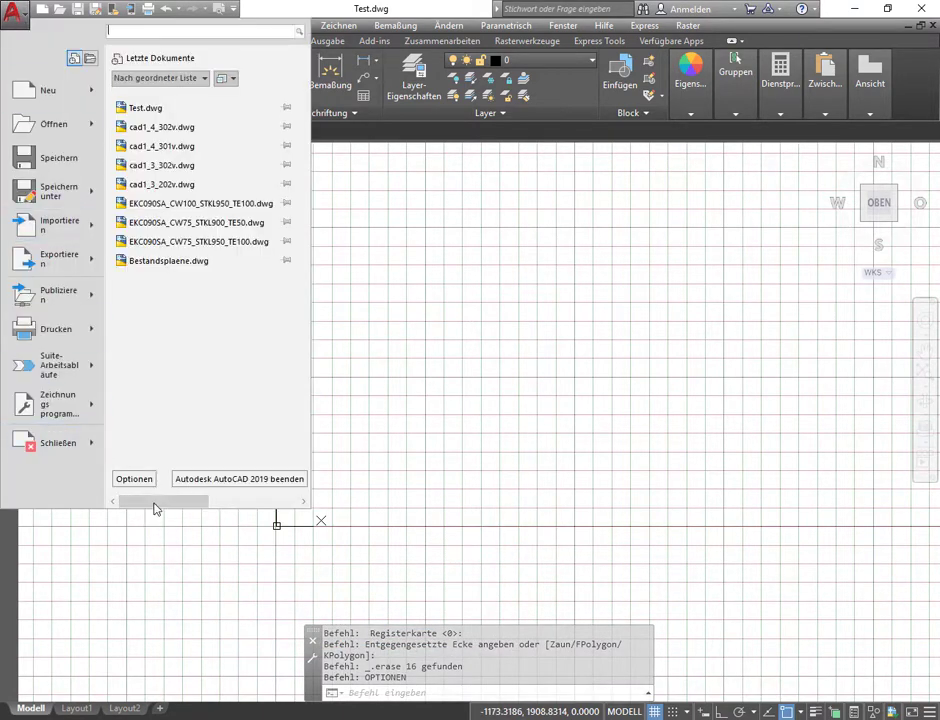
{"action": "left_click", "coordinate": [134, 478]}
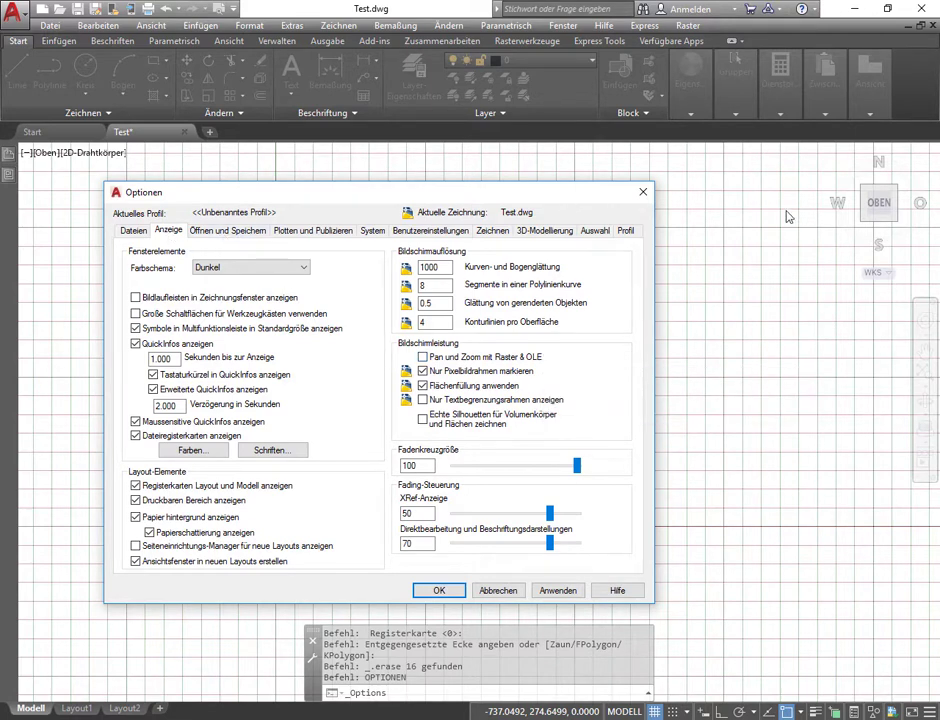
{"action": "left_click", "coordinate": [192, 452]}
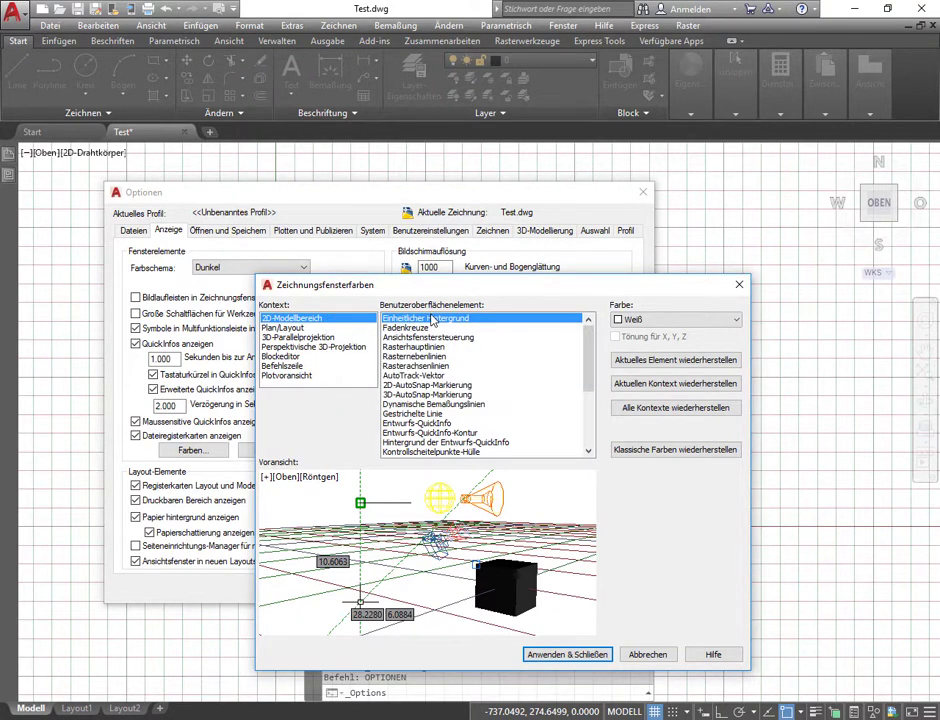
In the Befehlszeile context, set Hintergrund des Befehlsverlaufs to Magenta, leaving the 2D background white
{"action": "left_click", "coordinate": [626, 320]}
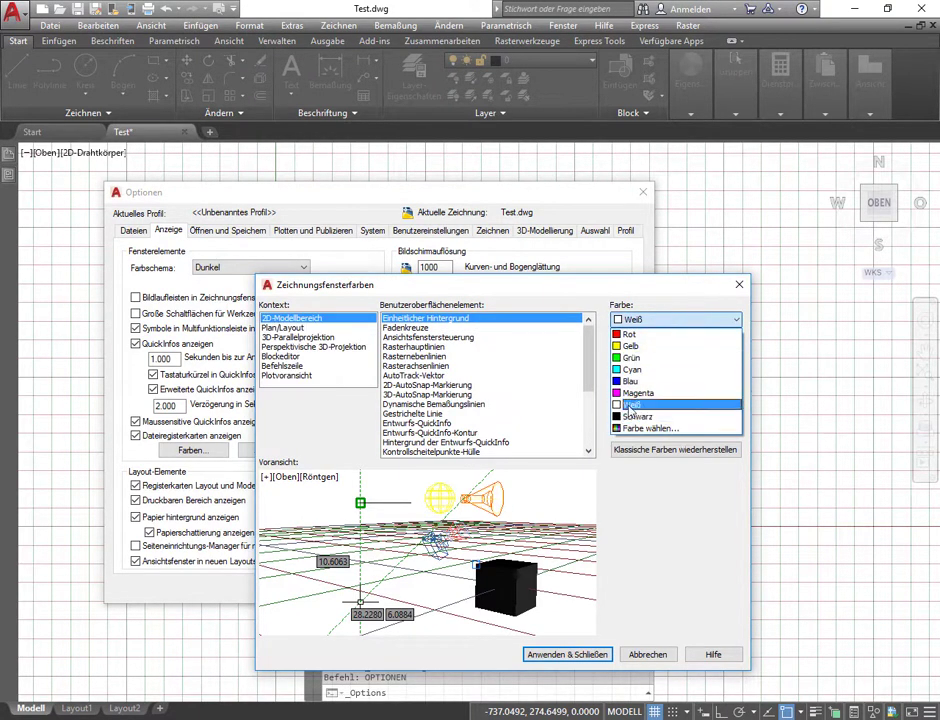
{"action": "left_click", "coordinate": [630, 405]}
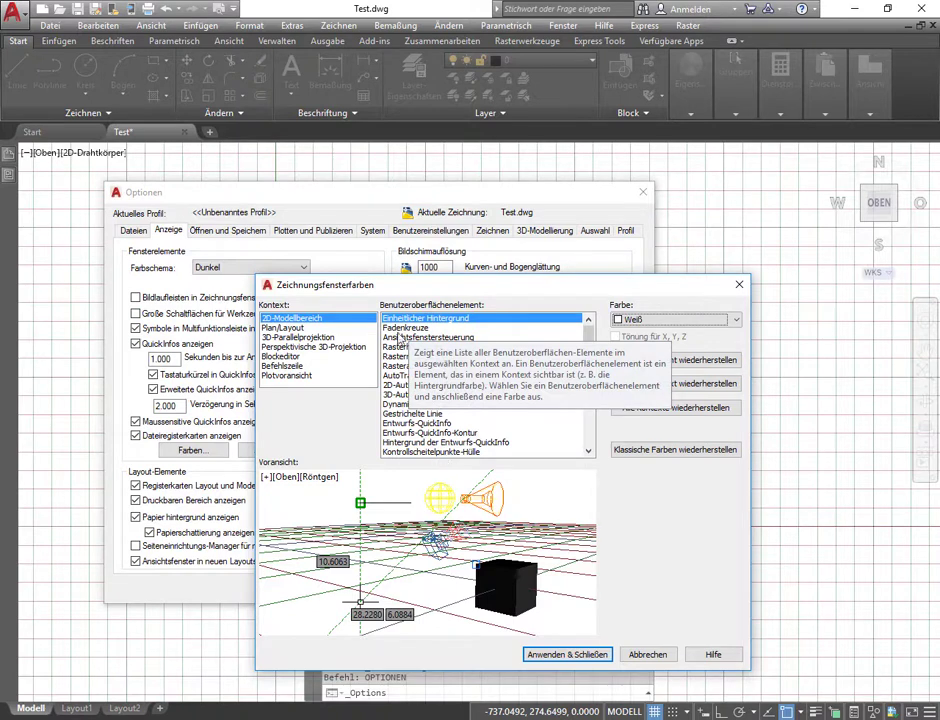
{"action": "left_click", "coordinate": [400, 328]}
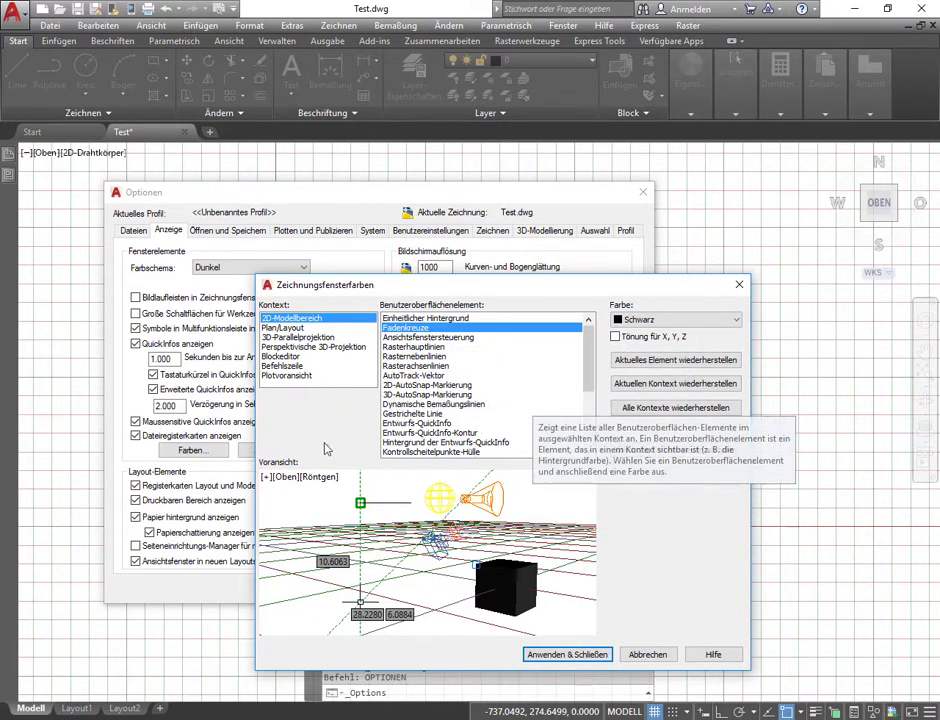
{"action": "left_click", "coordinate": [295, 367]}
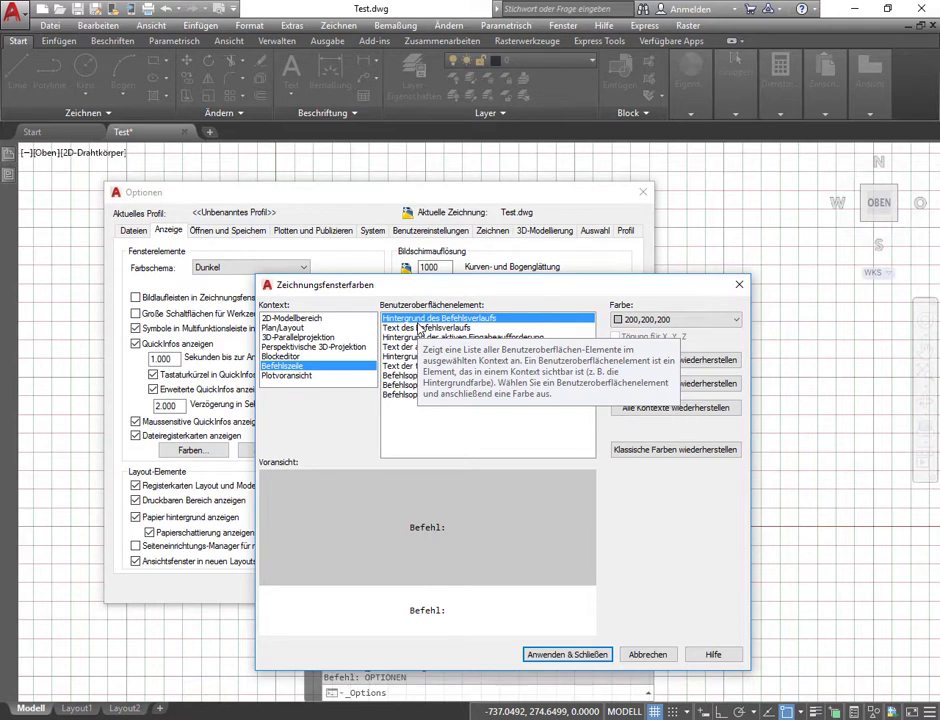
{"action": "left_click", "coordinate": [638, 320]}
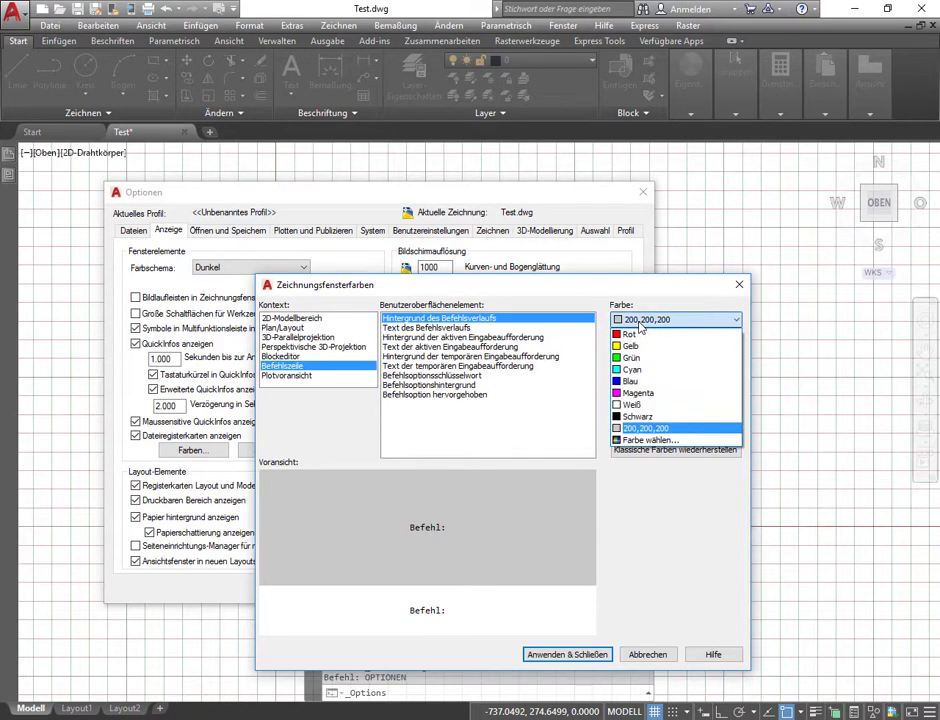
{"action": "left_click", "coordinate": [640, 392]}
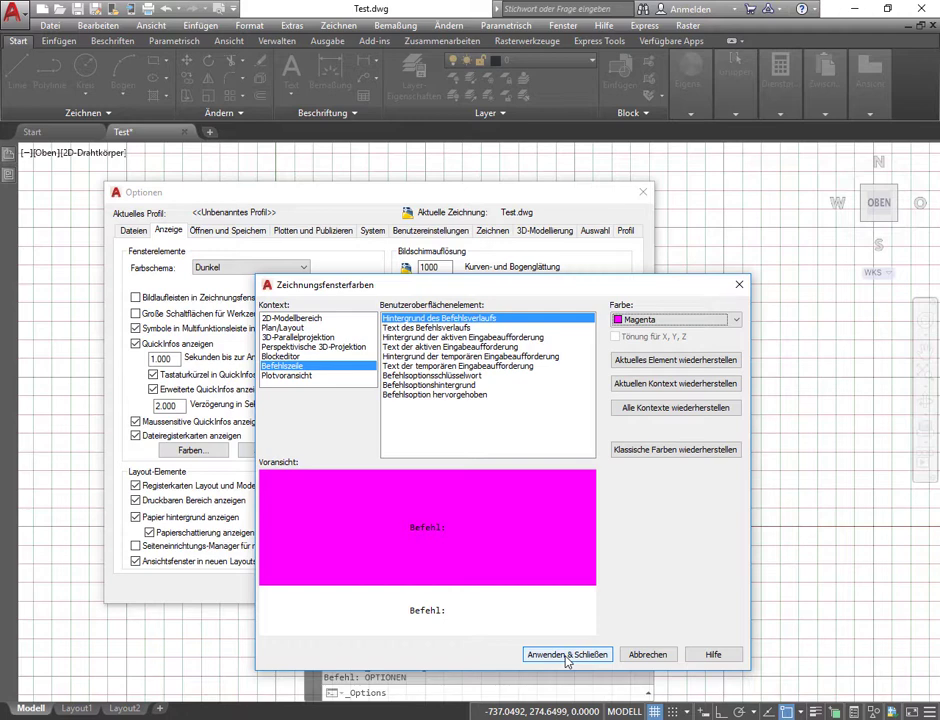
Apply the magenta colour, shrink the crosshair size to 30, and confirm the Optionen
{"action": "left_click", "coordinate": [566, 655]}
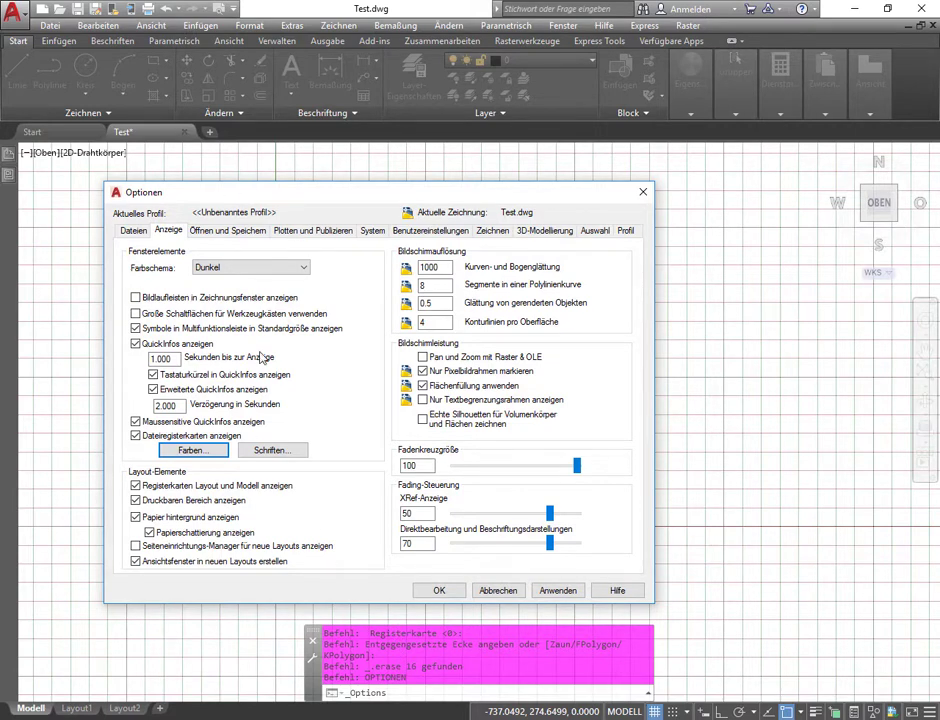
{"action": "left_click_drag", "start_coordinate": [271, 195], "coordinate": [155, 200]}
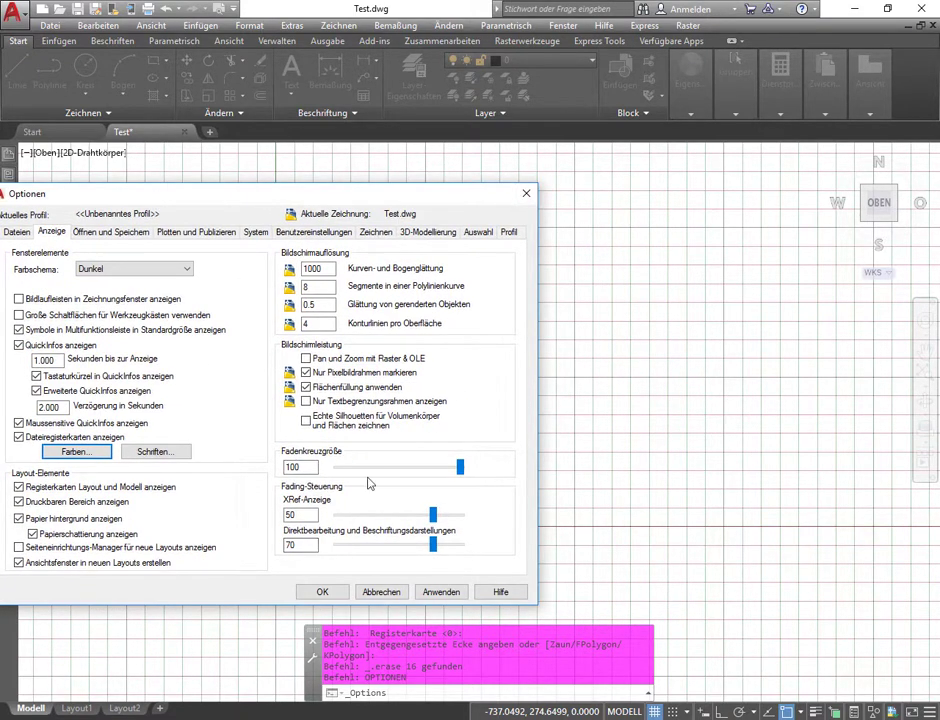
{"action": "left_click", "coordinate": [460, 467]}
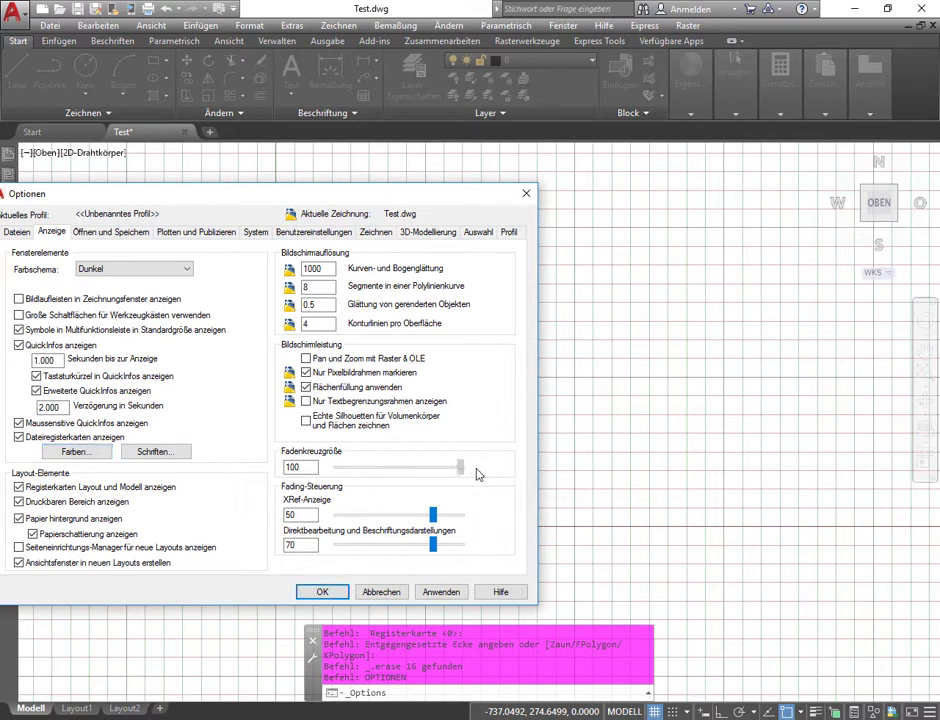
{"action": "left_click_drag", "start_coordinate": [460, 467], "coordinate": [373, 467]}
{"action": "left_click", "coordinate": [441, 592]}
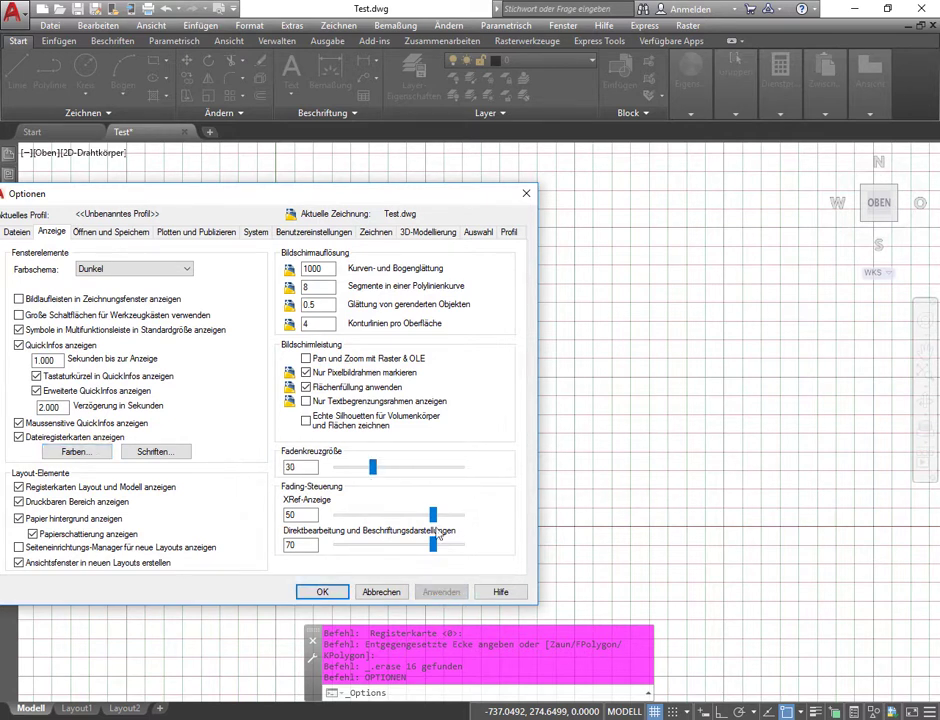
{"action": "left_click", "coordinate": [322, 592]}
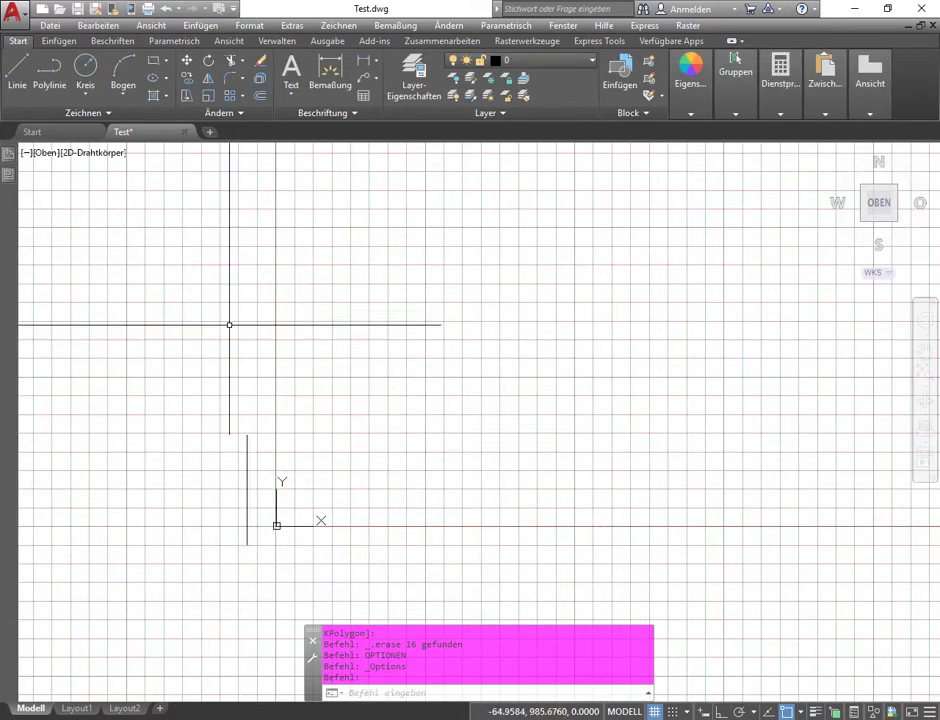
Reopen Optionen from the command-line menu and enlarge the crosshair size to 100
{"action": "left_click", "coordinate": [312, 657]}
{"action": "left_click", "coordinate": [343, 637]}
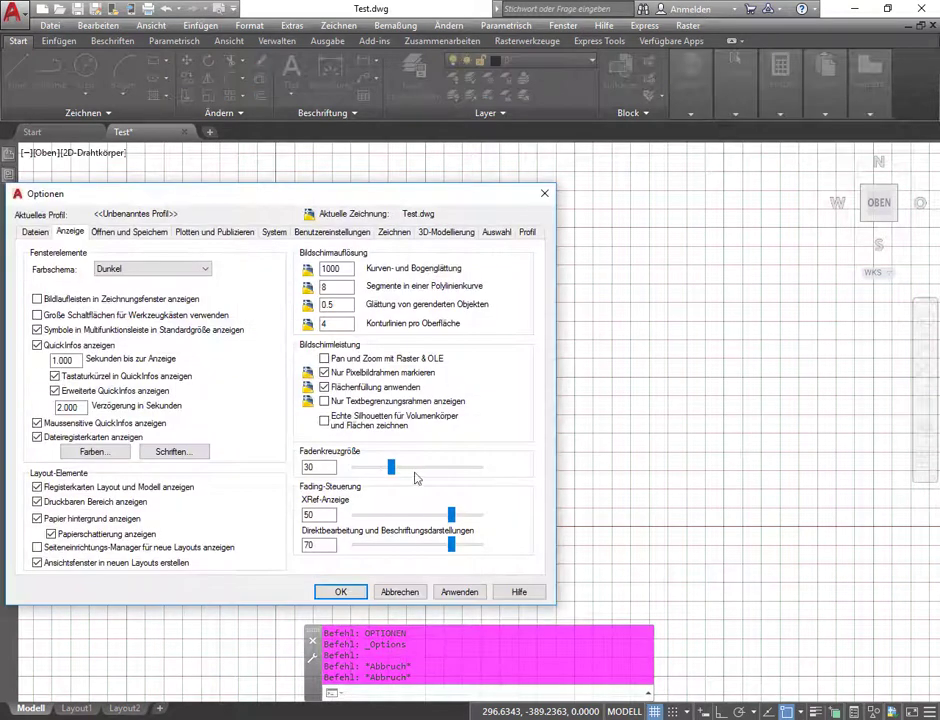
{"action": "left_click_drag", "start_coordinate": [394, 473], "coordinate": [500, 474]}
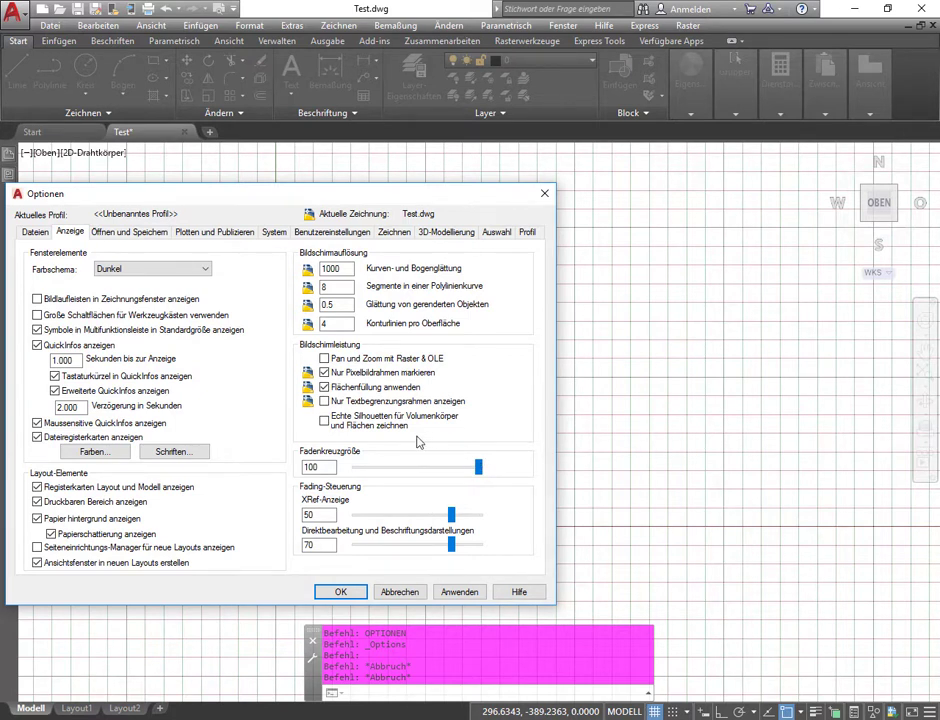
Change Minuten zwischen Speichervorgängen from 10 to 5 on the Öffnen und Speichern tab
{"action": "left_click", "coordinate": [125, 233]}
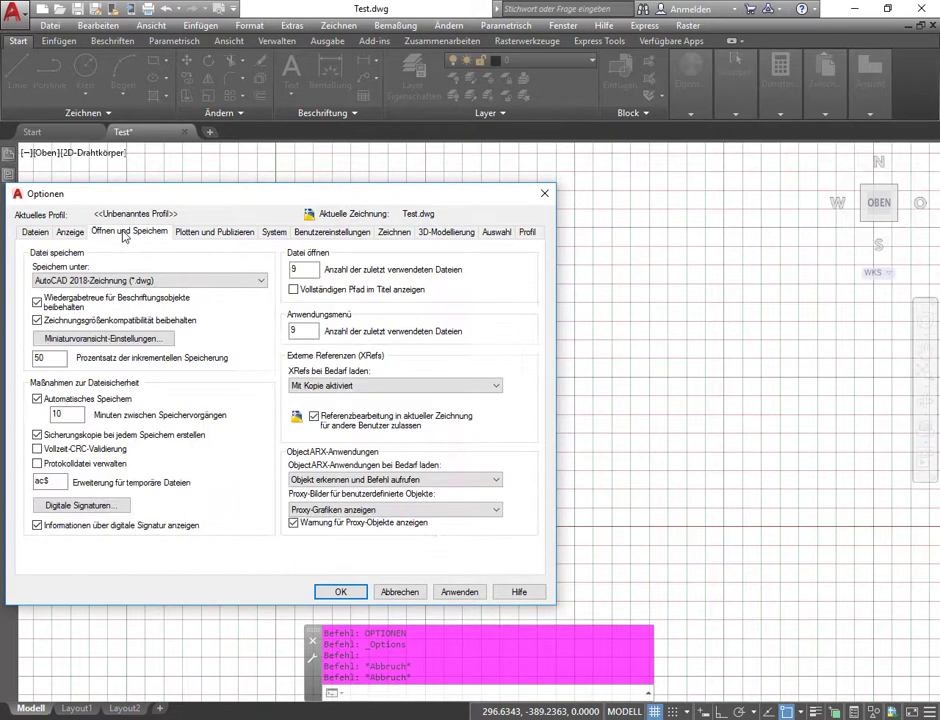
{"action": "double_click", "coordinate": [72, 417]}
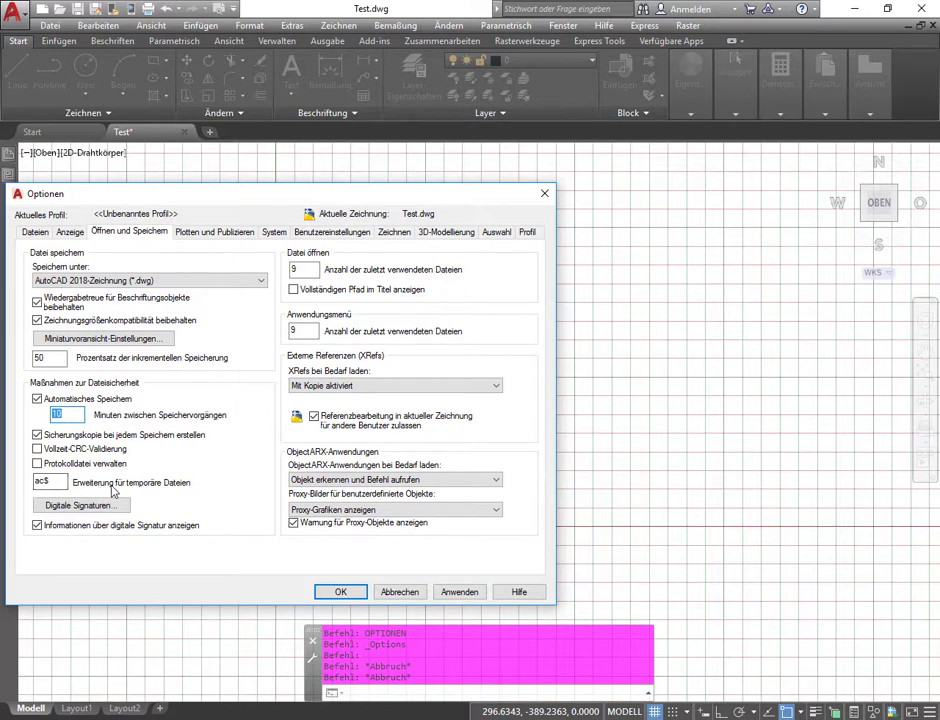
{"action": "double_click", "coordinate": [50, 481]}
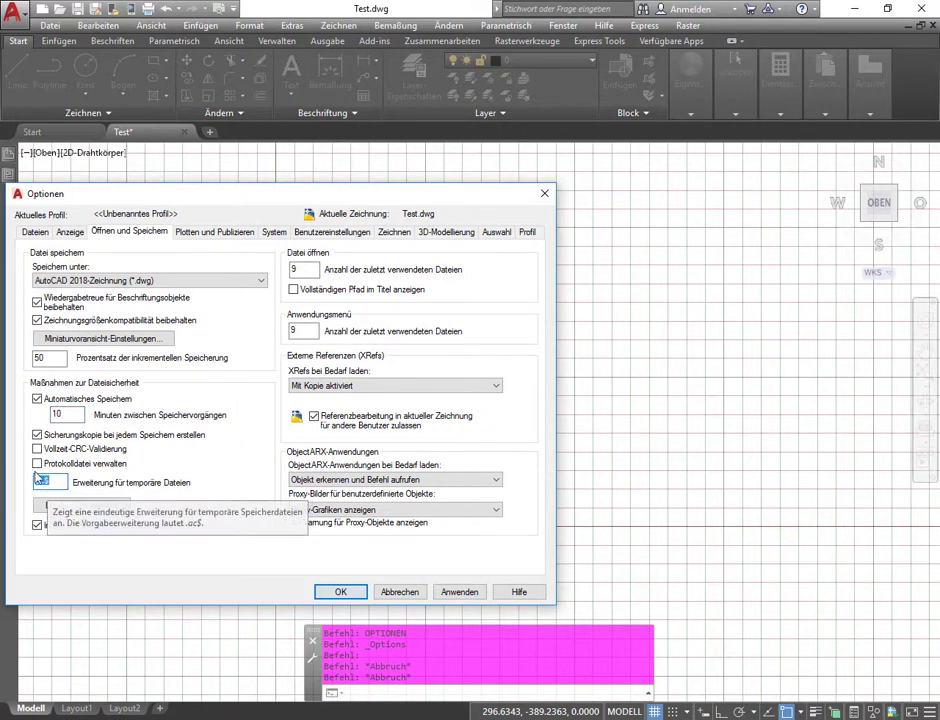
{"action": "double_click", "coordinate": [57, 414]}
{"action": "type", "text": "5"}
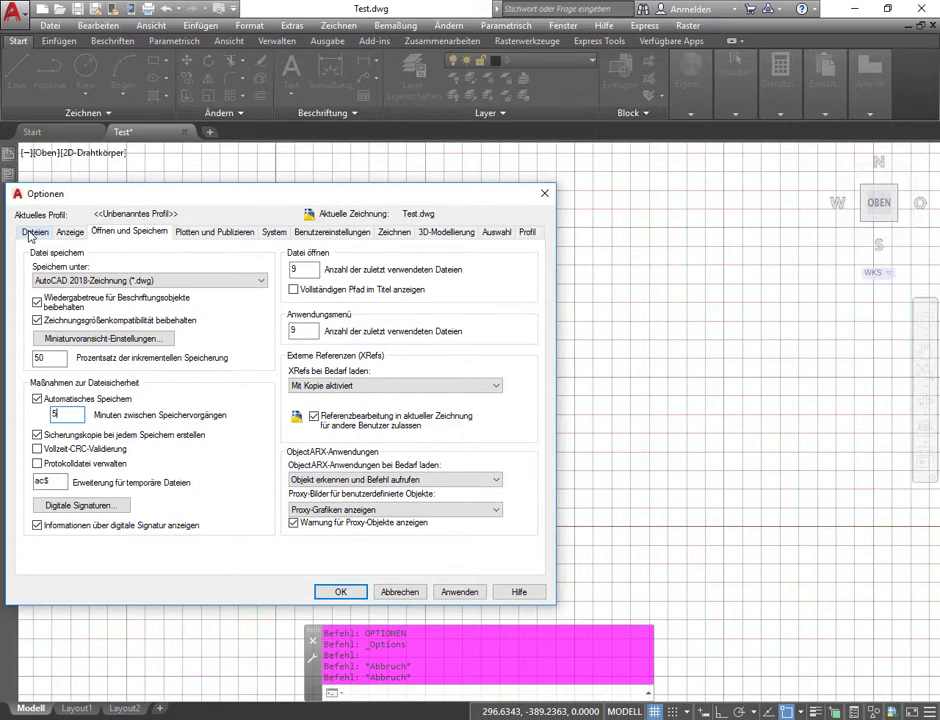
Expand and collapse Suchpfad für Arbeits-Support-Datei on the Dateien tab
{"action": "left_click", "coordinate": [33, 232]}
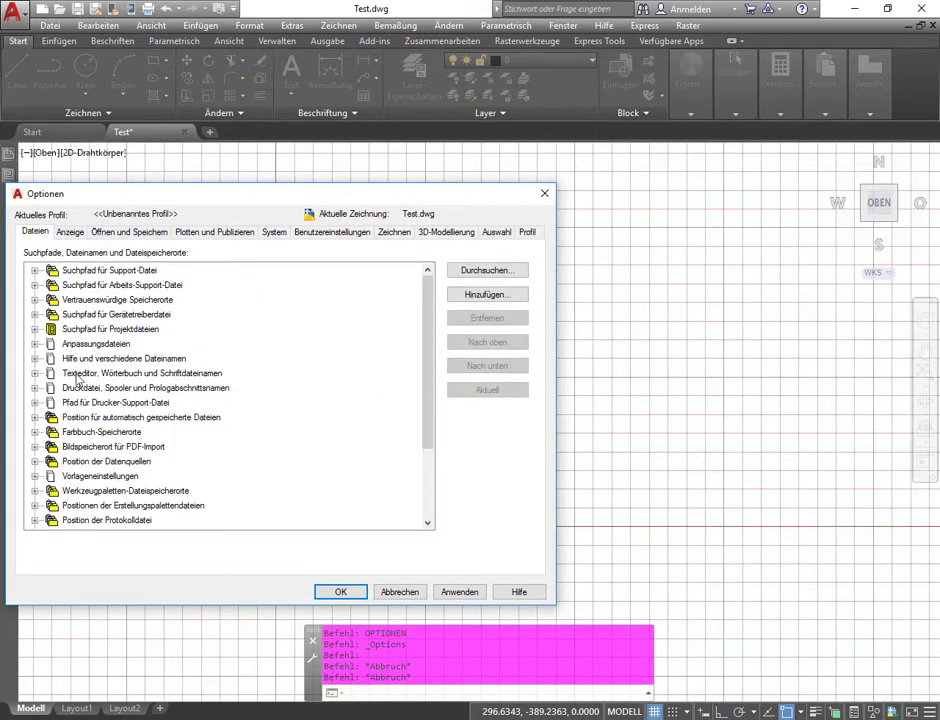
{"action": "left_click", "coordinate": [35, 286]}
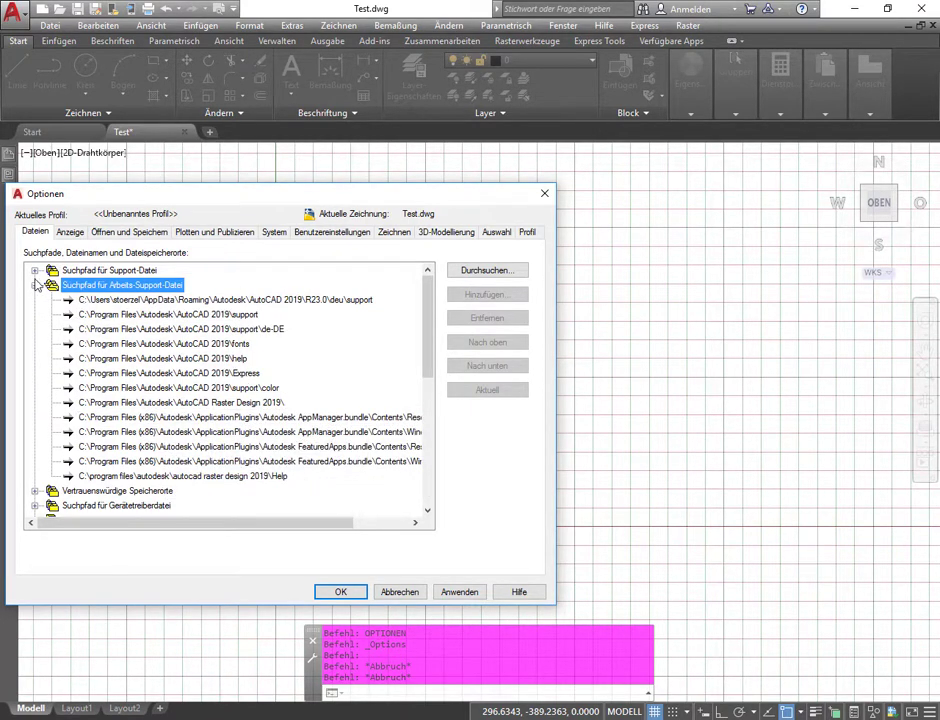
{"action": "double_click", "coordinate": [66, 282]}
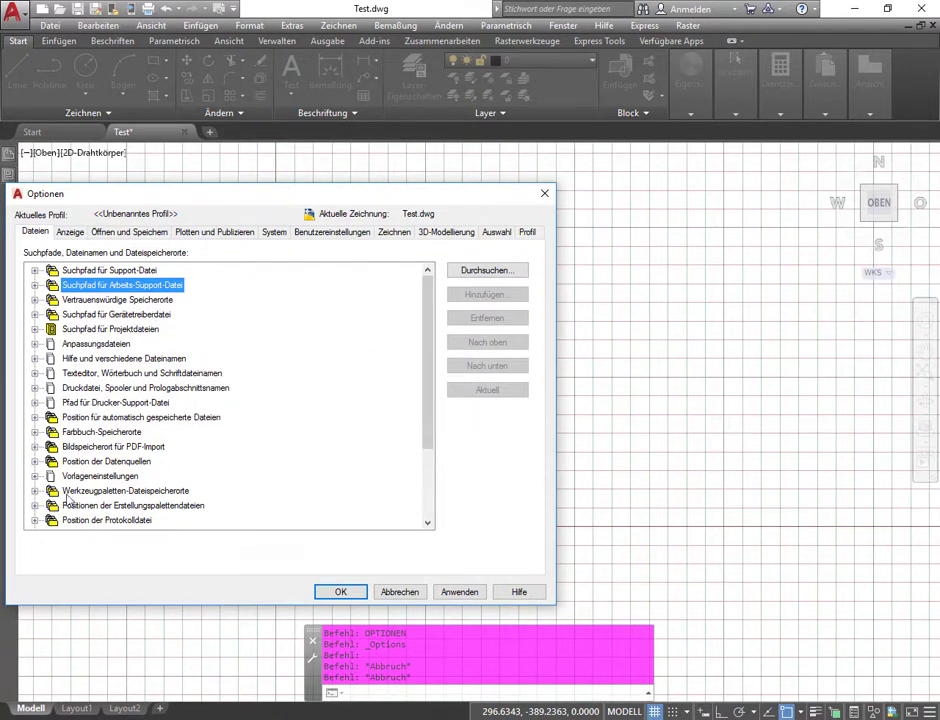
Look through the display, open/save, plot, system, user, drafting, 3D, selection and profile pages
{"action": "left_click", "coordinate": [69, 233]}
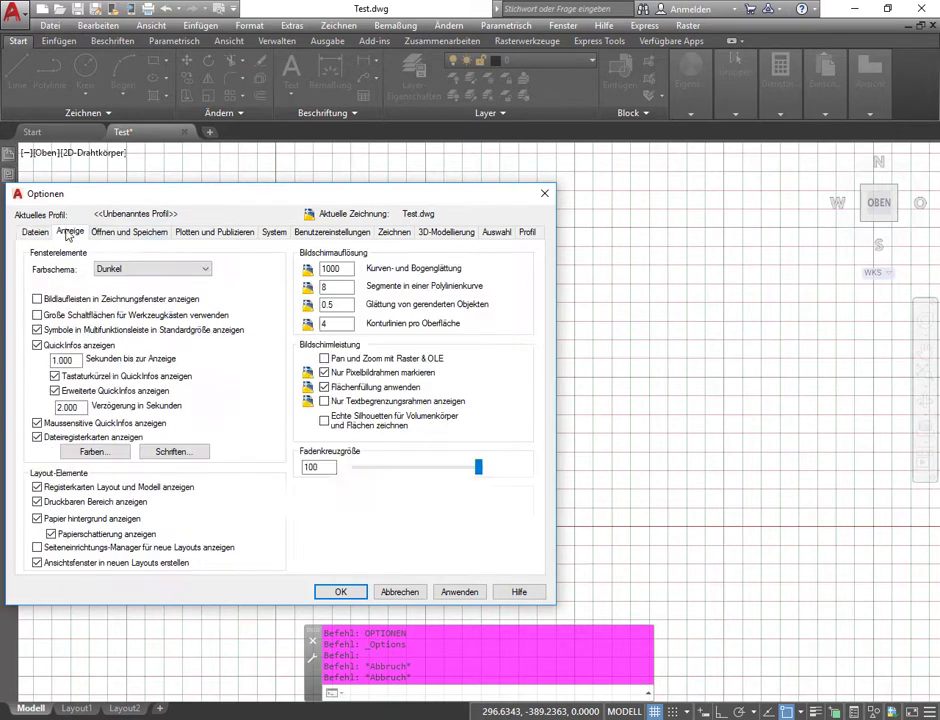
{"action": "left_click", "coordinate": [128, 232]}
{"action": "left_click", "coordinate": [212, 232]}
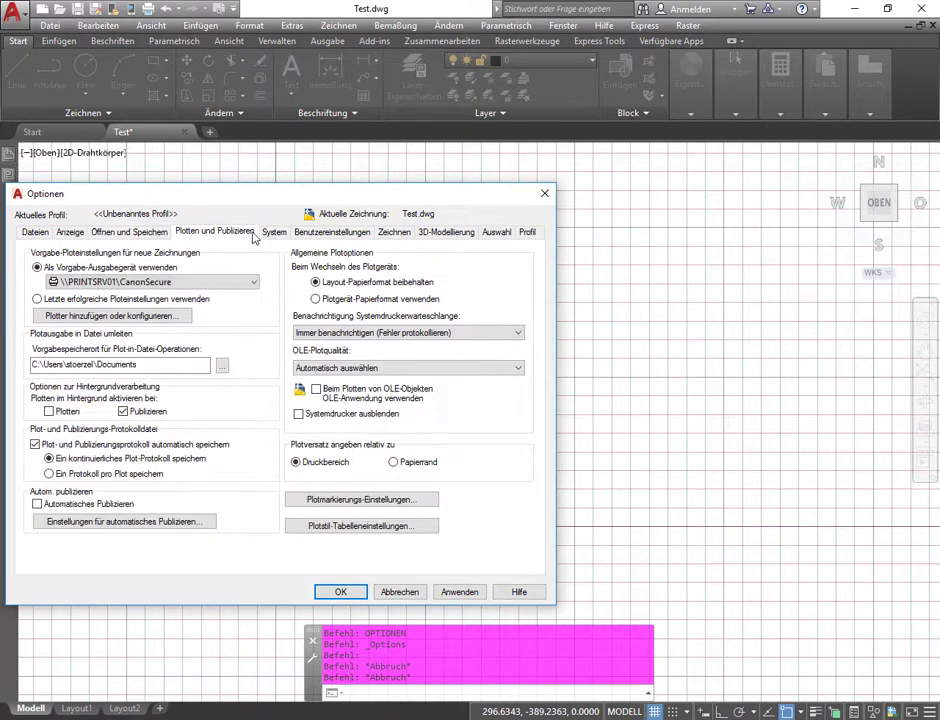
{"action": "left_click", "coordinate": [274, 233]}
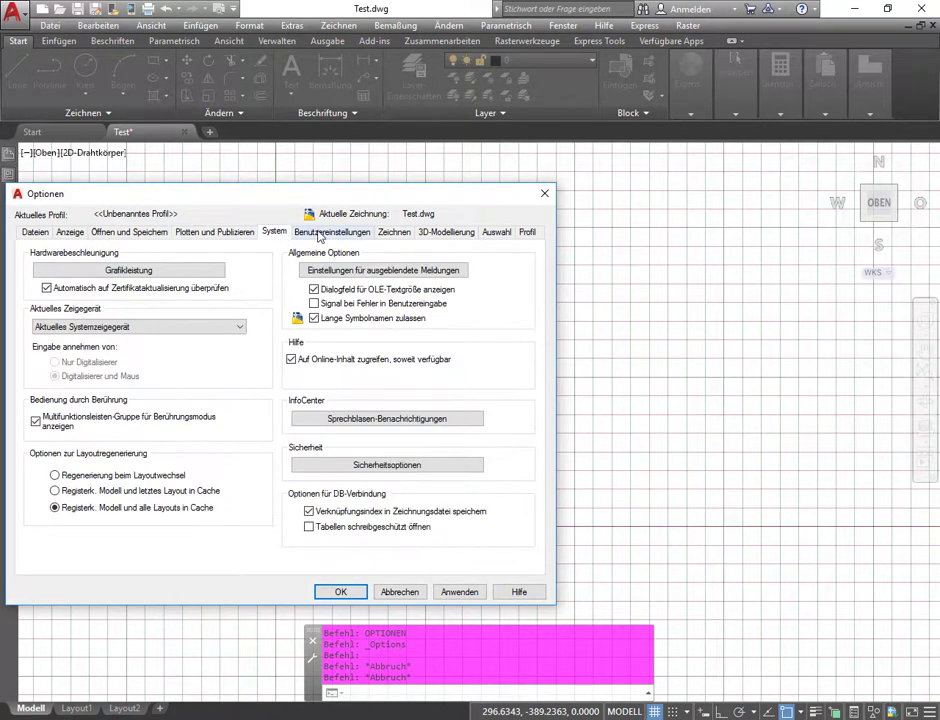
{"action": "left_click", "coordinate": [319, 236]}
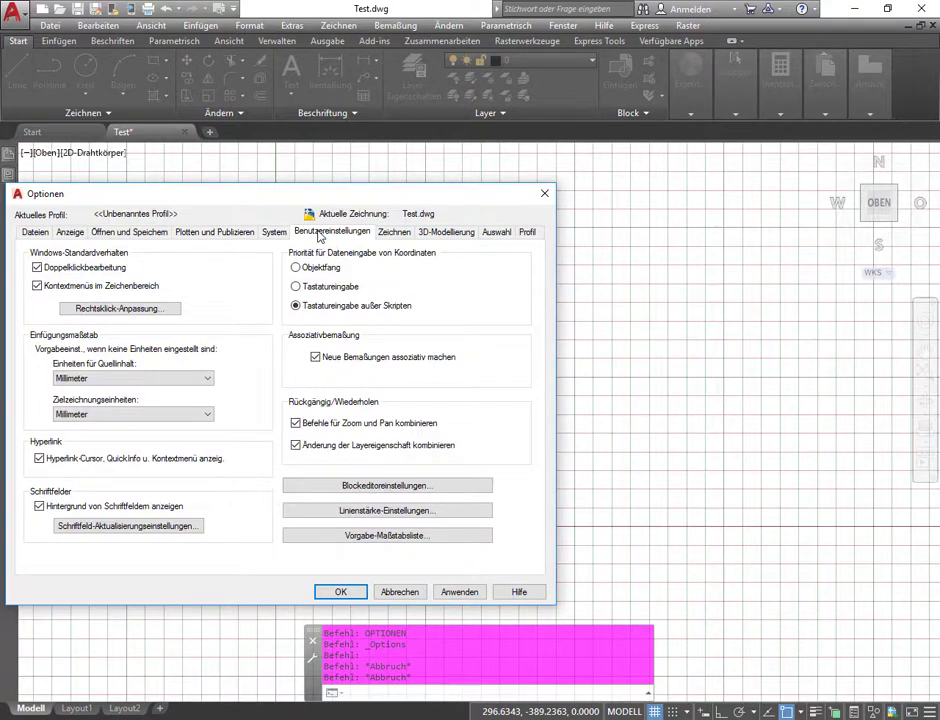
{"action": "left_click", "coordinate": [393, 233]}
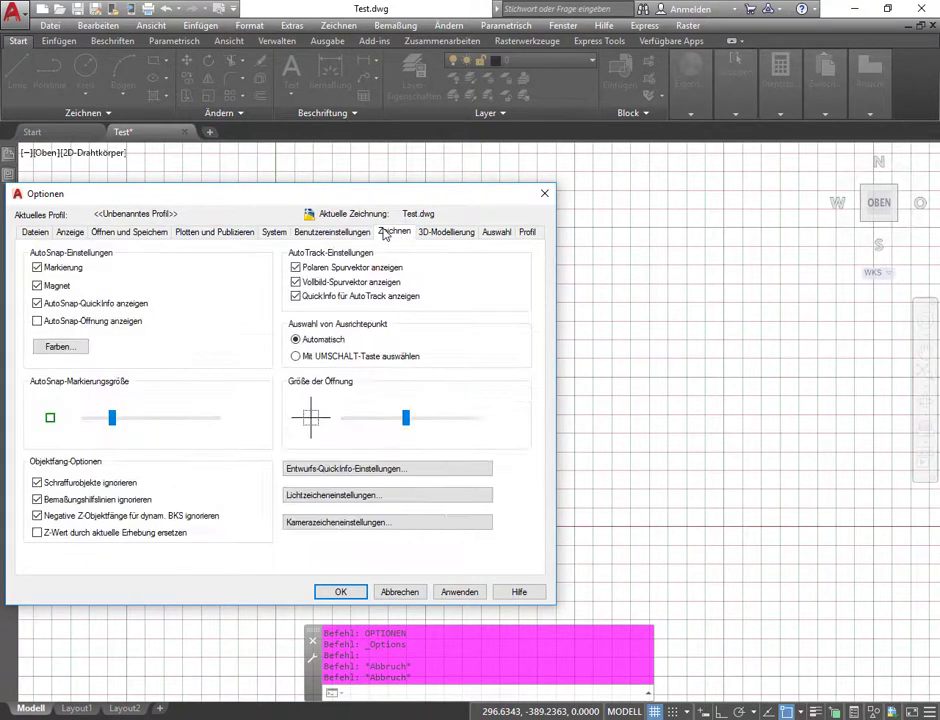
{"action": "left_click", "coordinate": [437, 234]}
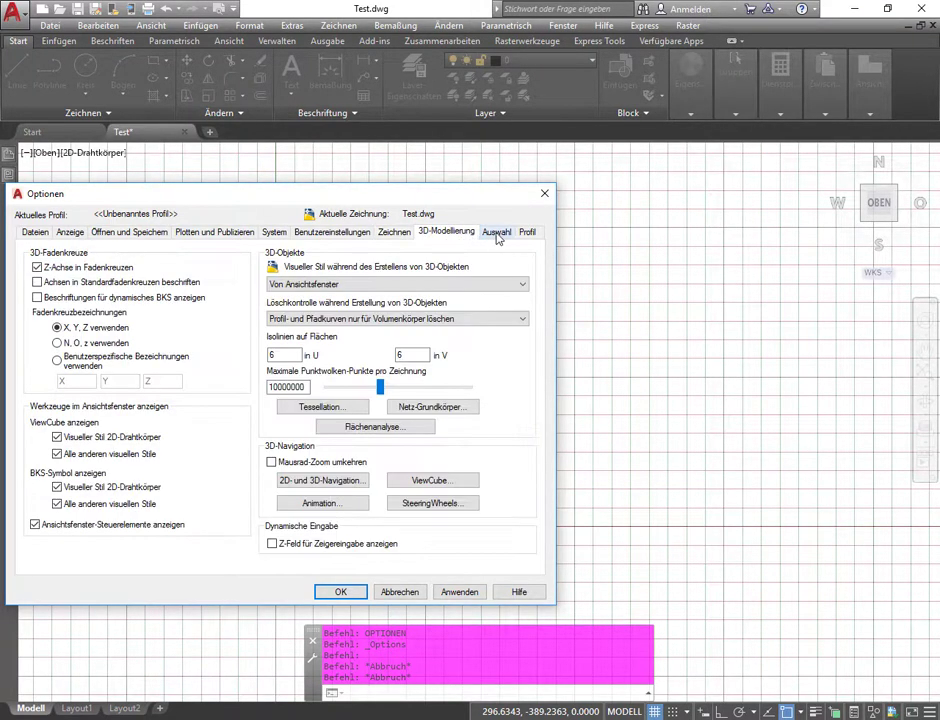
{"action": "left_click", "coordinate": [497, 234]}
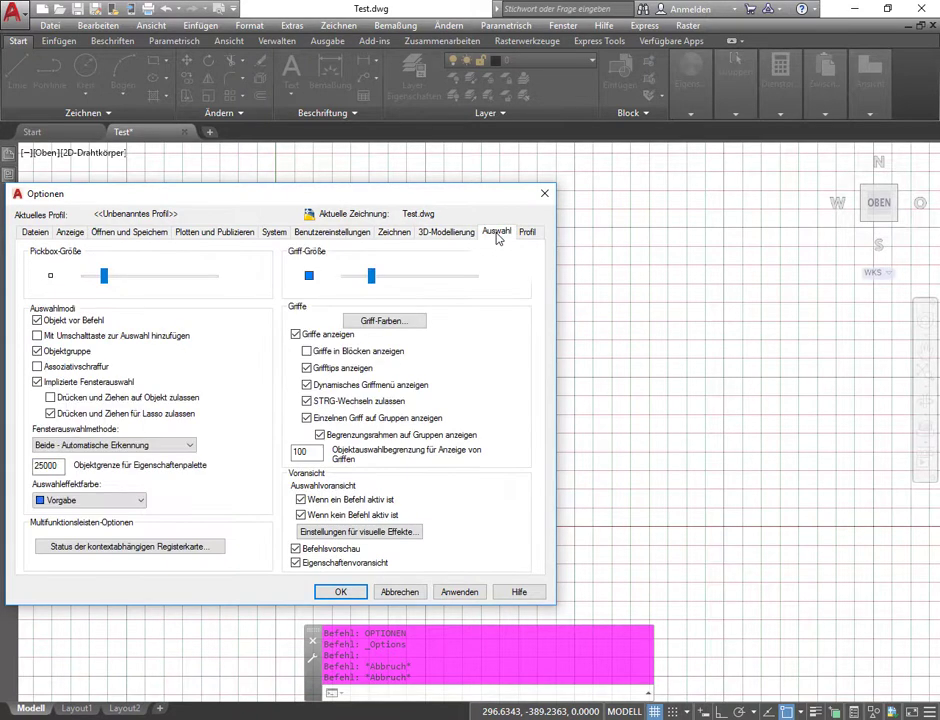
{"action": "left_click", "coordinate": [531, 234]}
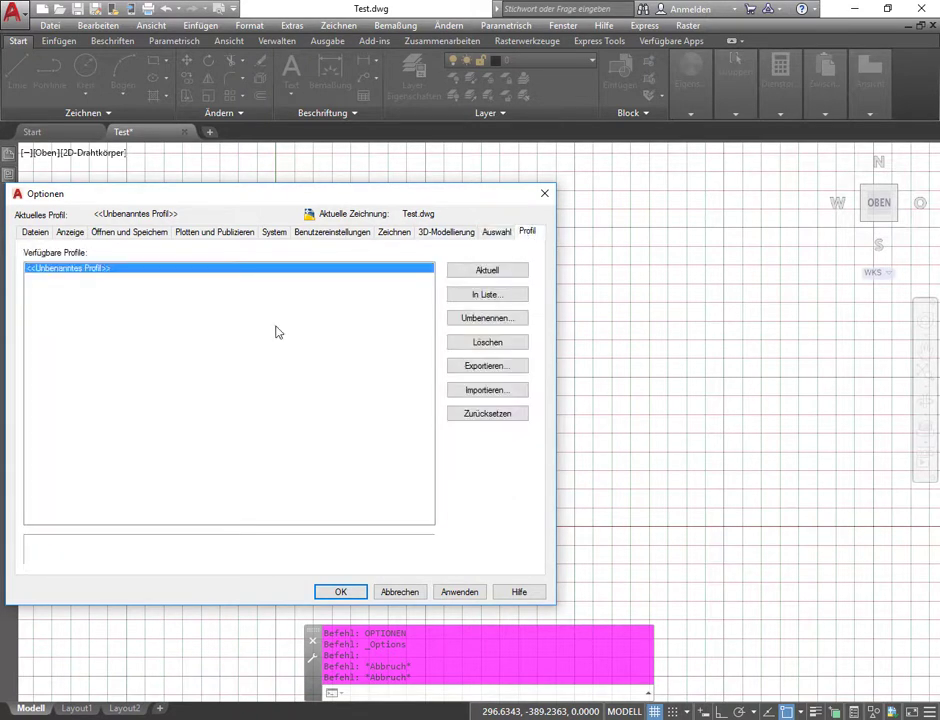
Recheck the 5-minute autosave value on Öffnen und Speichern and confirm the Optionen with OK
{"action": "left_click", "coordinate": [72, 232]}
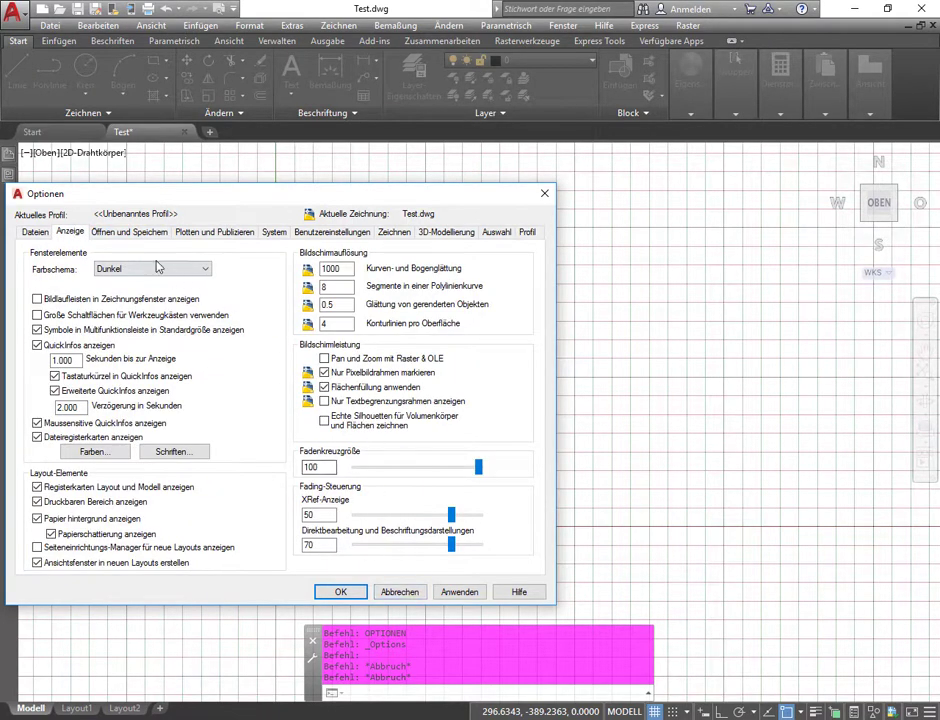
{"action": "left_click", "coordinate": [128, 232]}
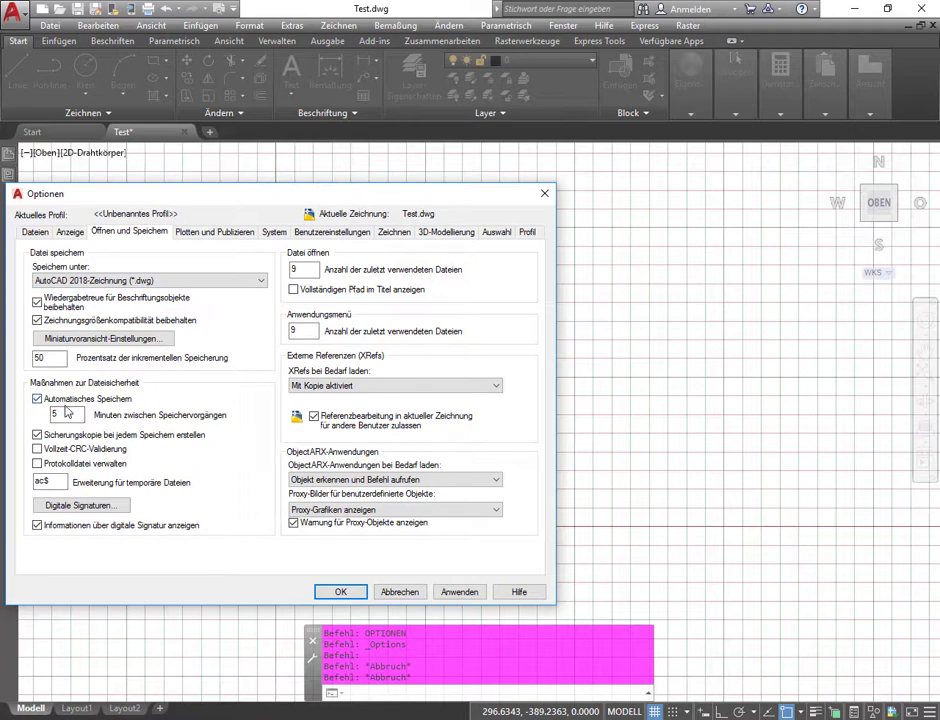
{"action": "left_click", "coordinate": [336, 593]}
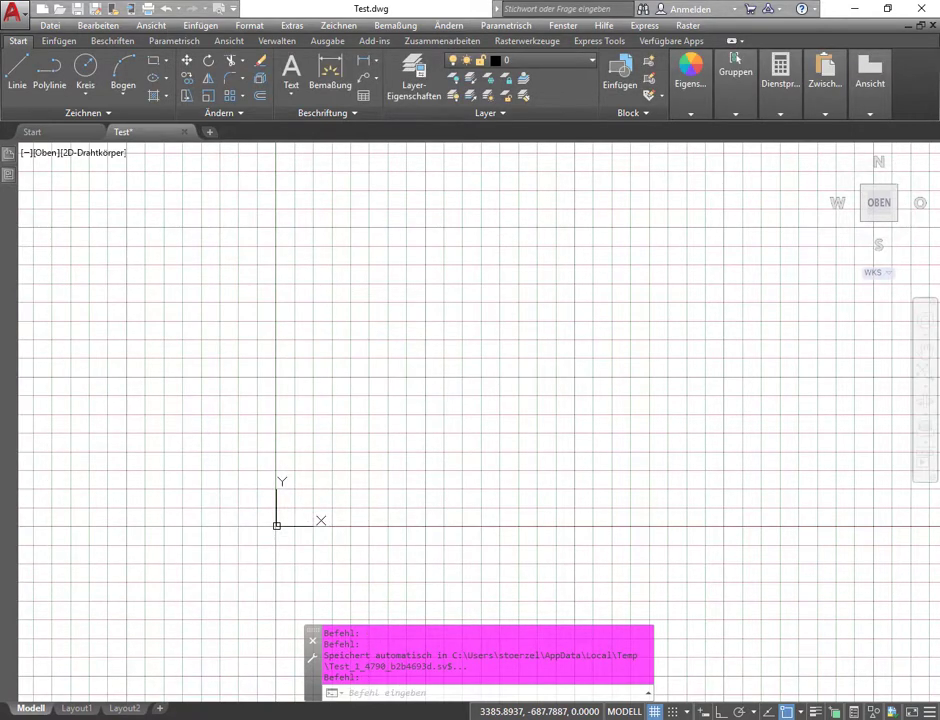